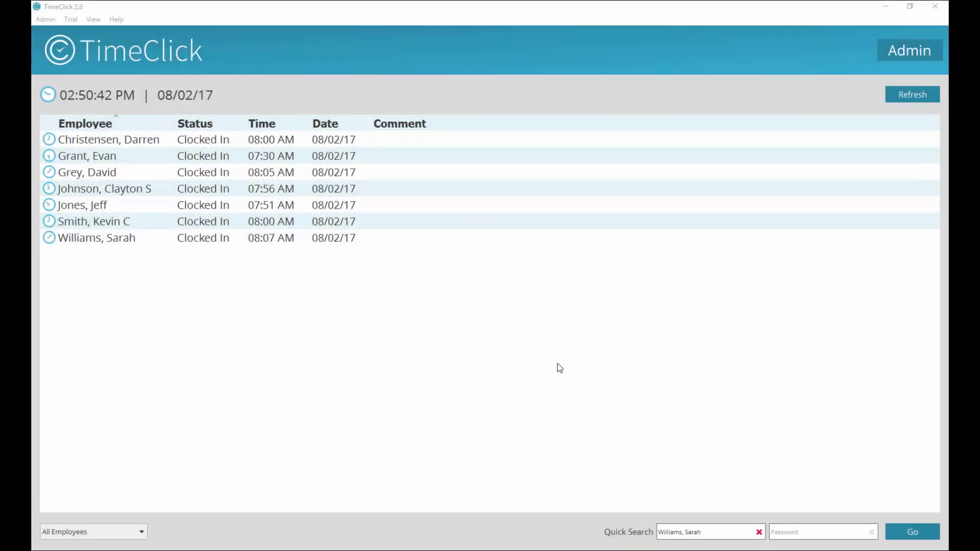
Unlock the Admin area by entering the admin password
{"action": "left_click", "coordinate": [891, 57]}
{"action": "type", "text": "admin"}
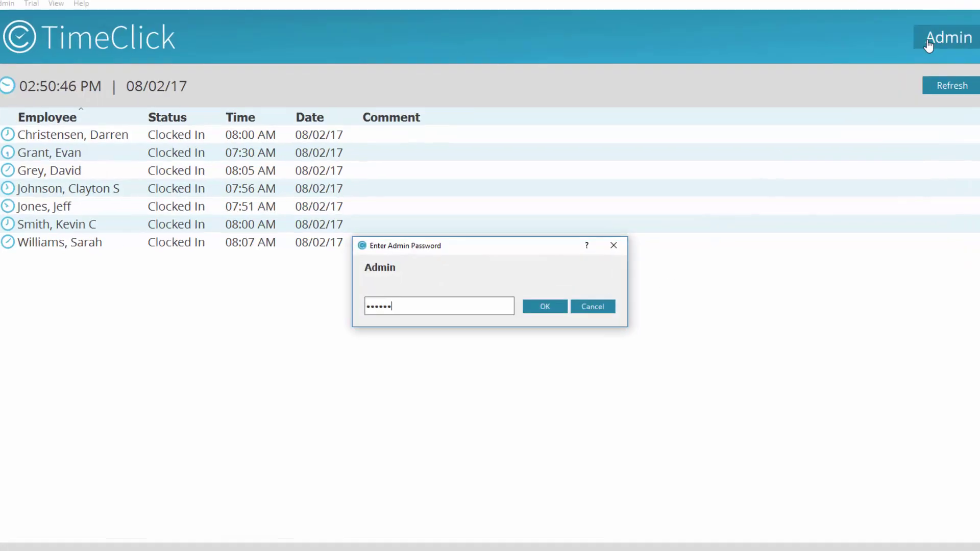
{"action": "key", "text": "Return"}
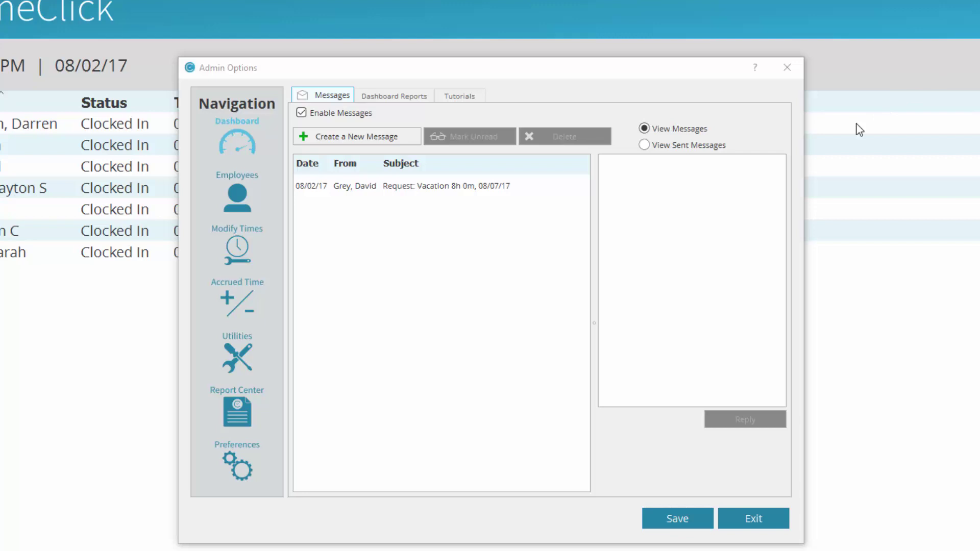
Enable accrued time tracking and begin creating a new accrual category
{"action": "left_click", "coordinate": [237, 306]}
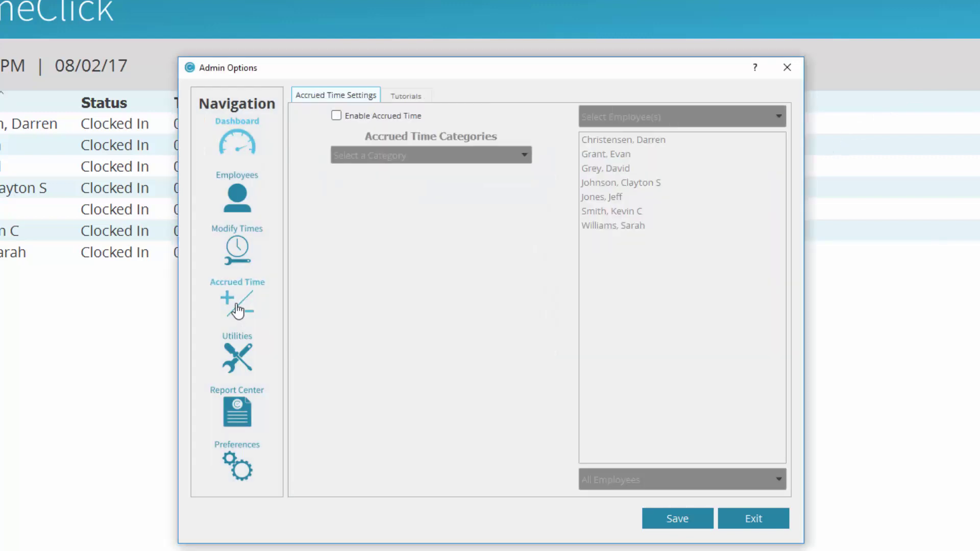
{"action": "left_click", "coordinate": [338, 117]}
{"action": "left_click", "coordinate": [479, 155]}
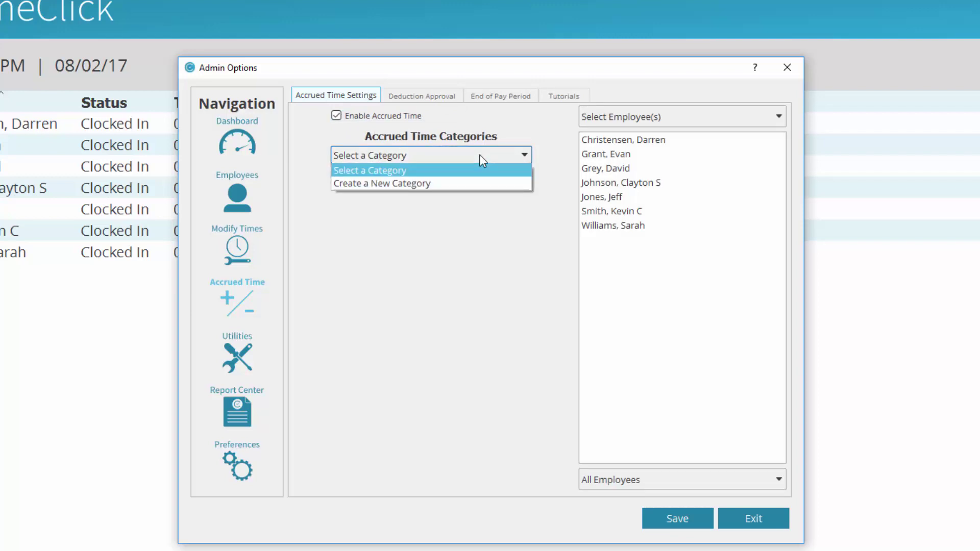
{"action": "left_click", "coordinate": [472, 184]}
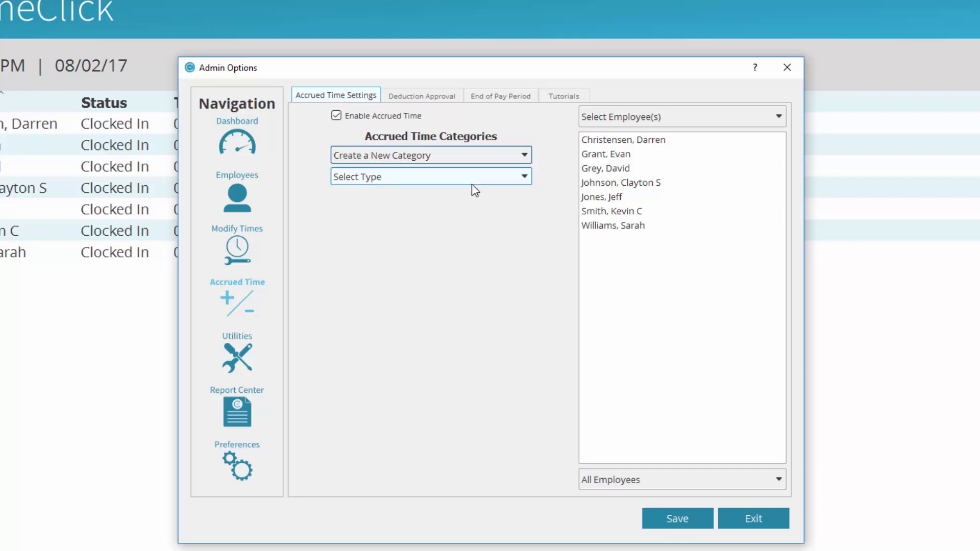
{"action": "left_click", "coordinate": [510, 179]}
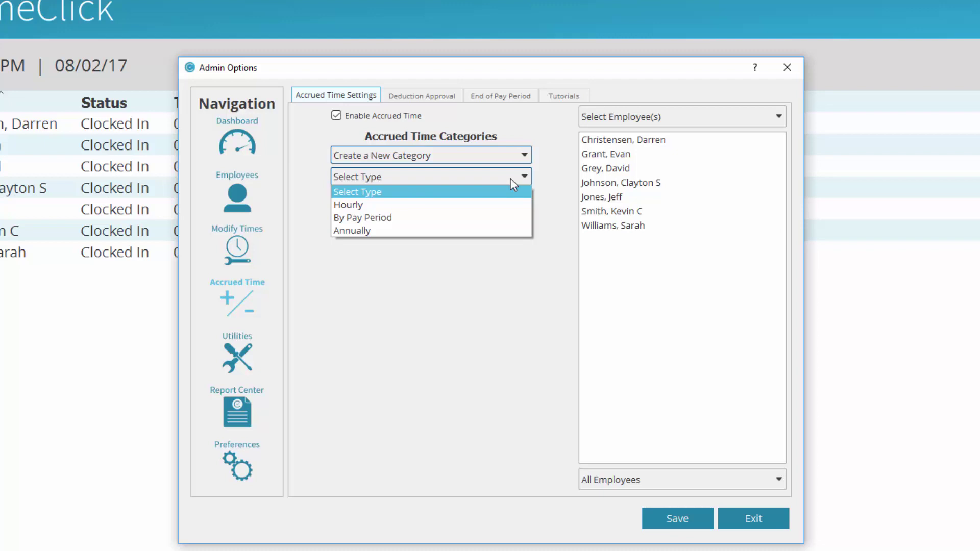
Create the Hourly category 'Vacation - Hourly', accruing 0.0030 hrs per hour worked
{"action": "left_click", "coordinate": [514, 205]}
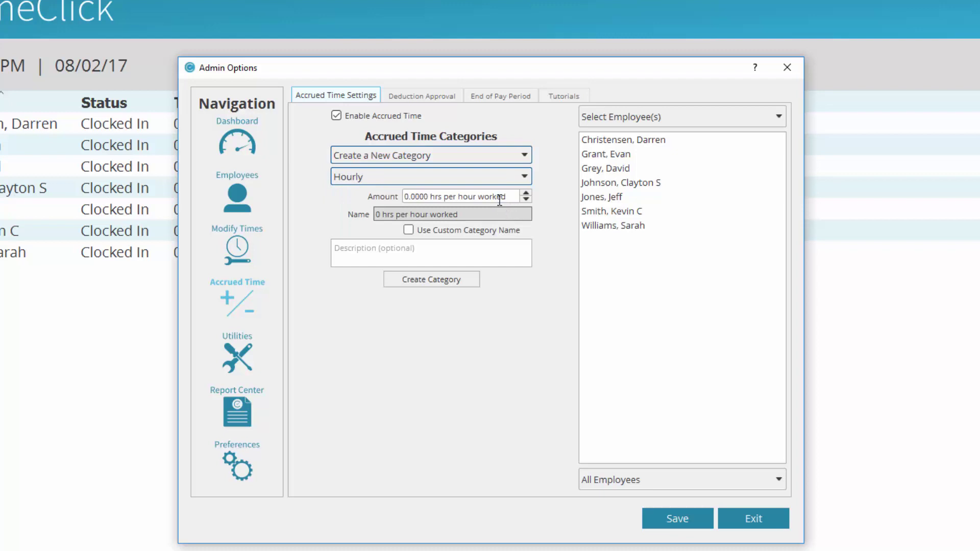
{"action": "left_click", "coordinate": [500, 201]}
{"action": "left_click", "coordinate": [423, 196]}
{"action": "type", "text": "3"}
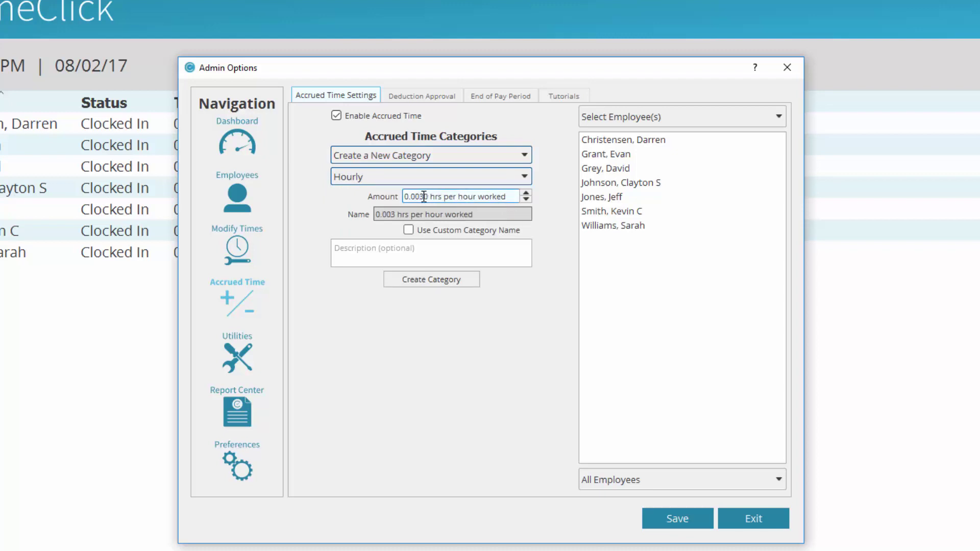
{"action": "left_click", "coordinate": [409, 230]}
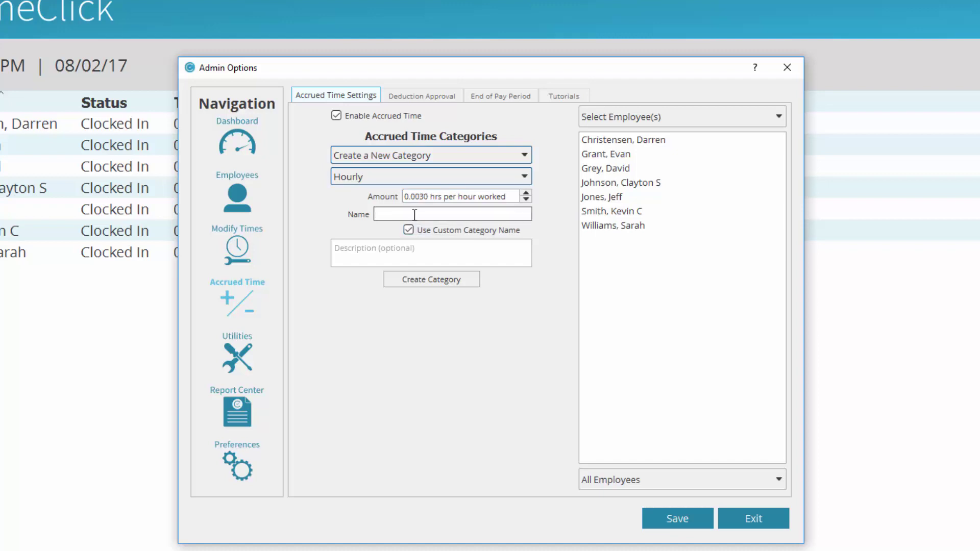
{"action": "type", "text": "Vacation - Hourly"}
{"action": "left_click", "coordinate": [443, 283]}
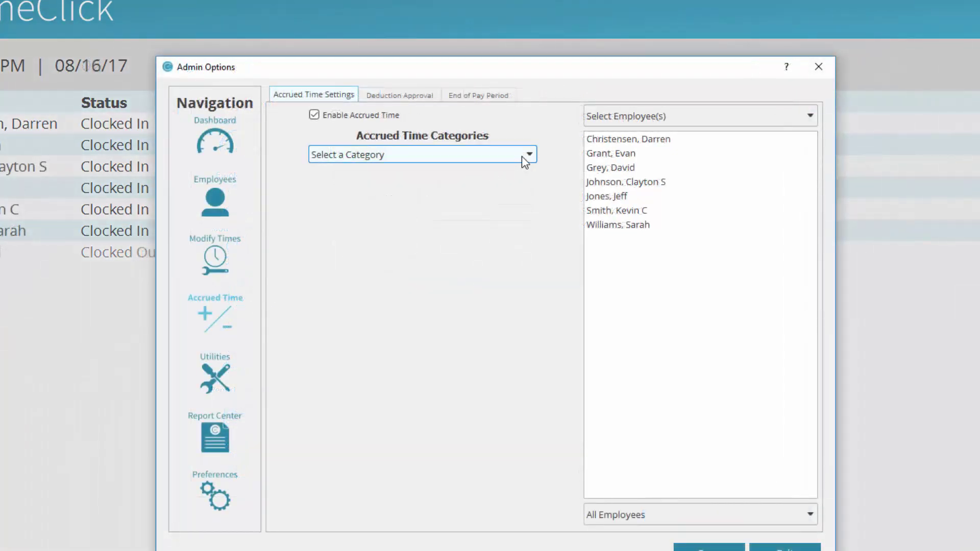
Rename the vacation category to Vacation Hourly with a 0.0040 amount, then select the third employee
{"action": "left_click", "coordinate": [521, 155]}
{"action": "left_click", "coordinate": [495, 247]}
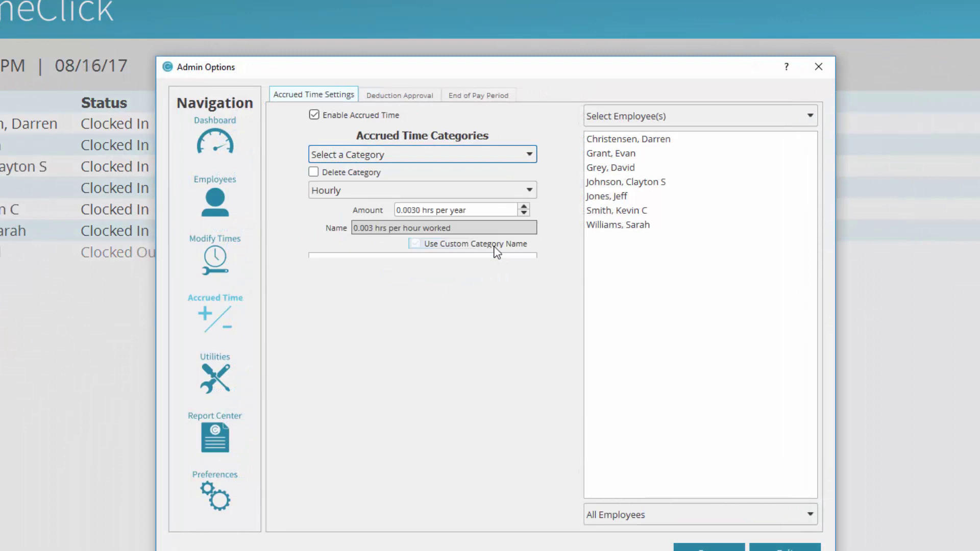
{"action": "key", "text": "BackSpace"}
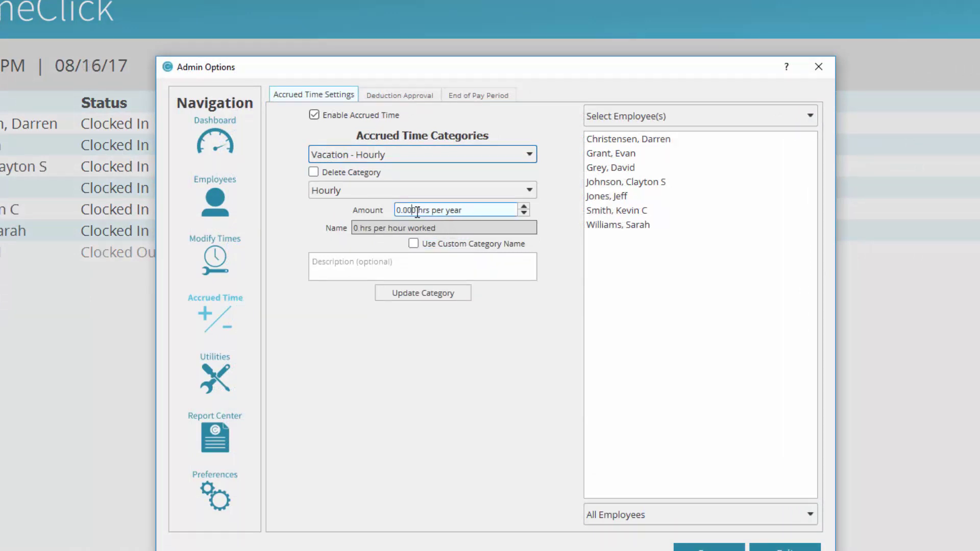
{"action": "type", "text": "4"}
{"action": "left_click", "coordinate": [444, 296]}
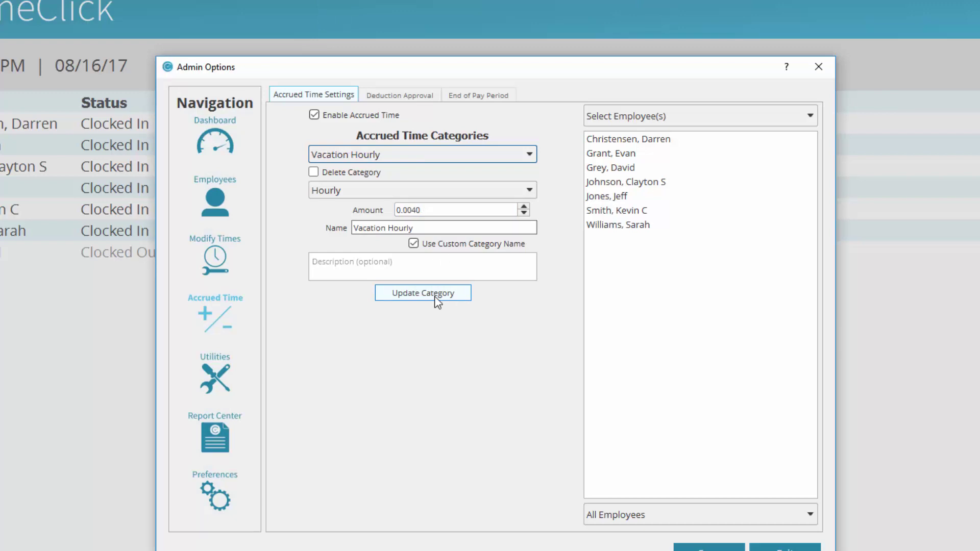
{"action": "left_click", "coordinate": [624, 172]}
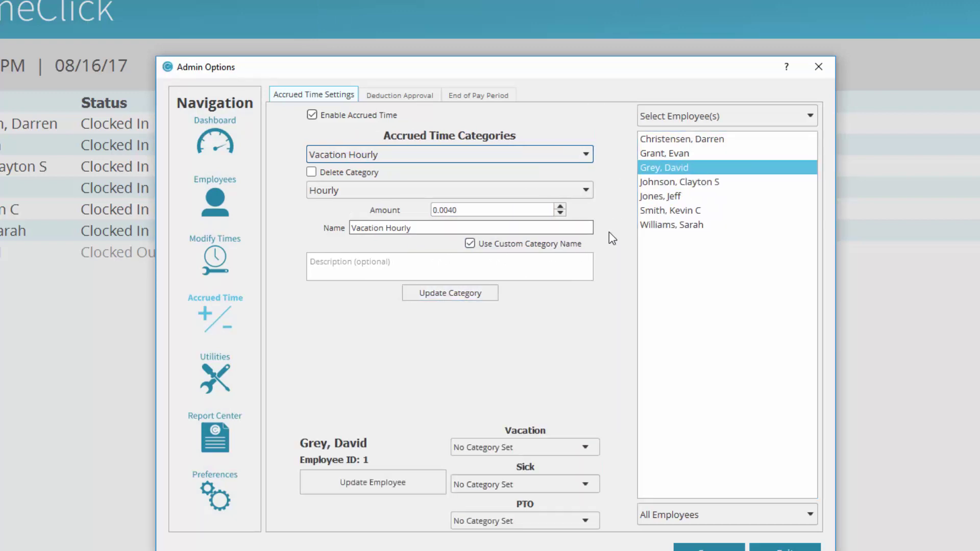
Assign Vacation Hourly, Sick - Hourly and PTO Hourly to the third employee and save
{"action": "left_click", "coordinate": [590, 448]}
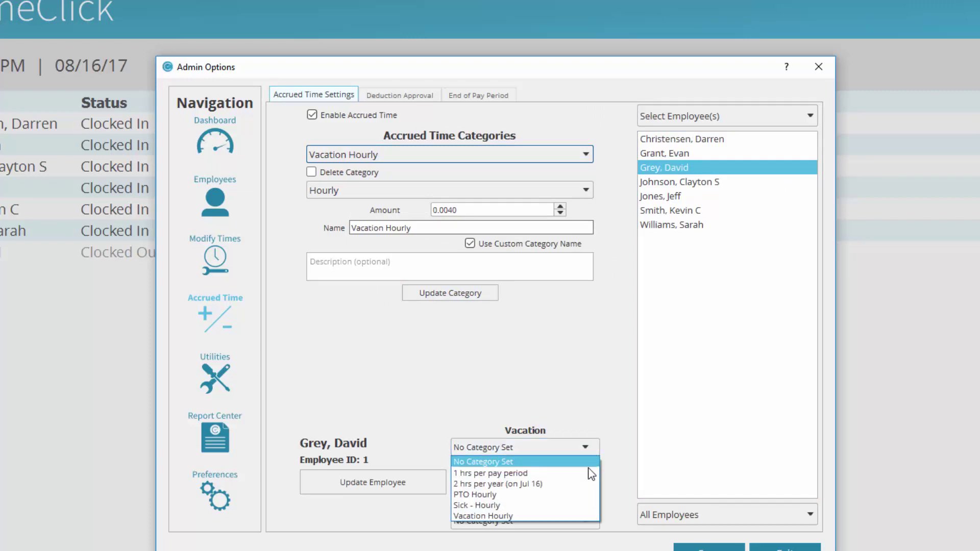
{"action": "left_click", "coordinate": [583, 515]}
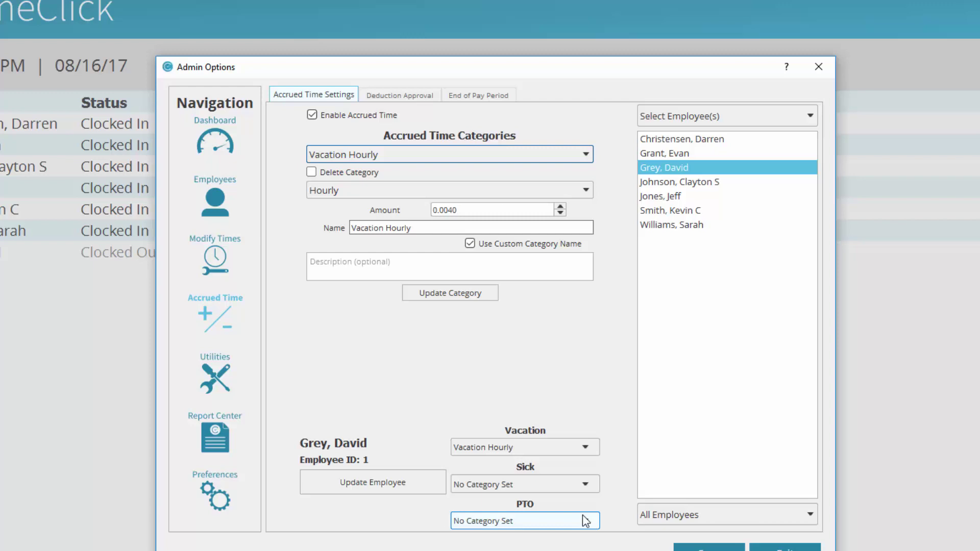
{"action": "left_click", "coordinate": [586, 485]}
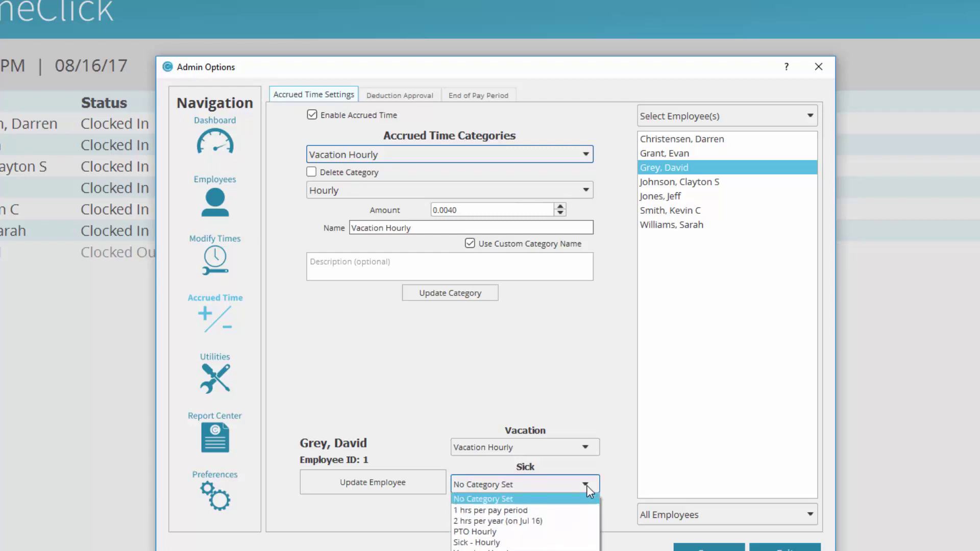
{"action": "left_click", "coordinate": [572, 543]}
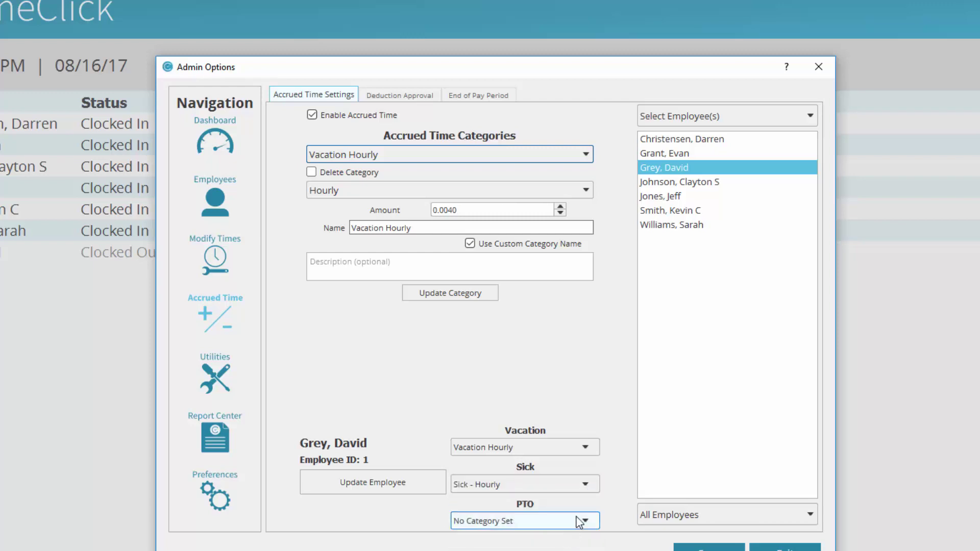
{"action": "left_click", "coordinate": [578, 525]}
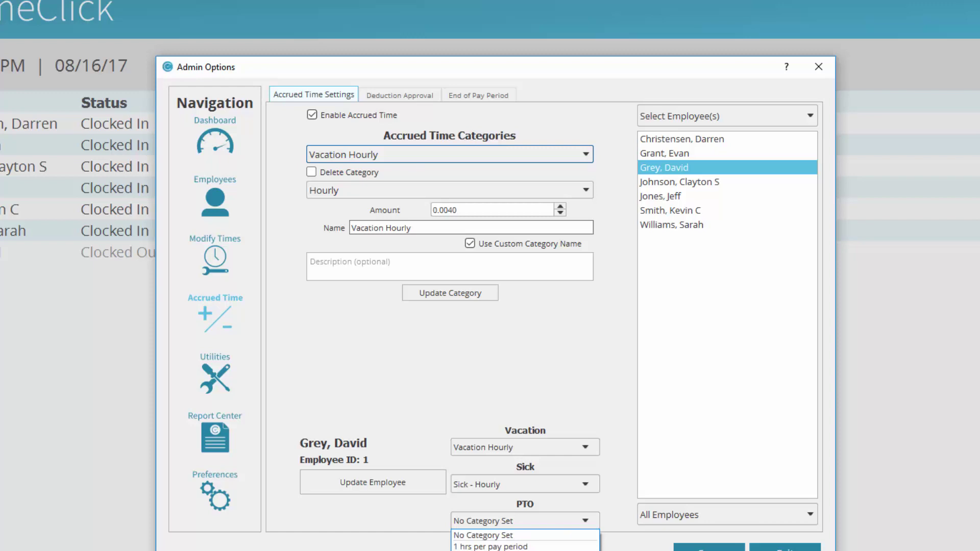
{"action": "left_click", "coordinate": [511, 550]}
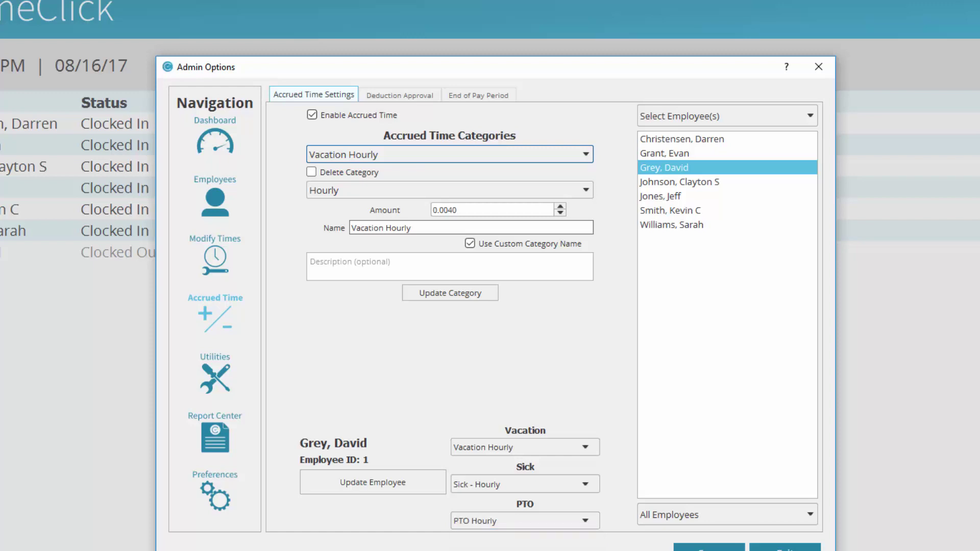
{"action": "left_click", "coordinate": [394, 485]}
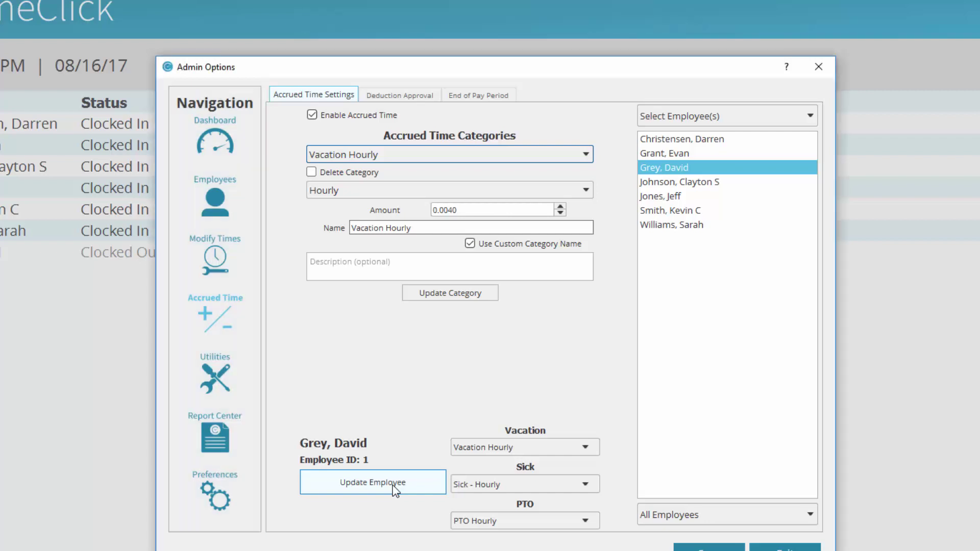
Open the third employee's record for editing from the Employees list
{"action": "left_click", "coordinate": [210, 213]}
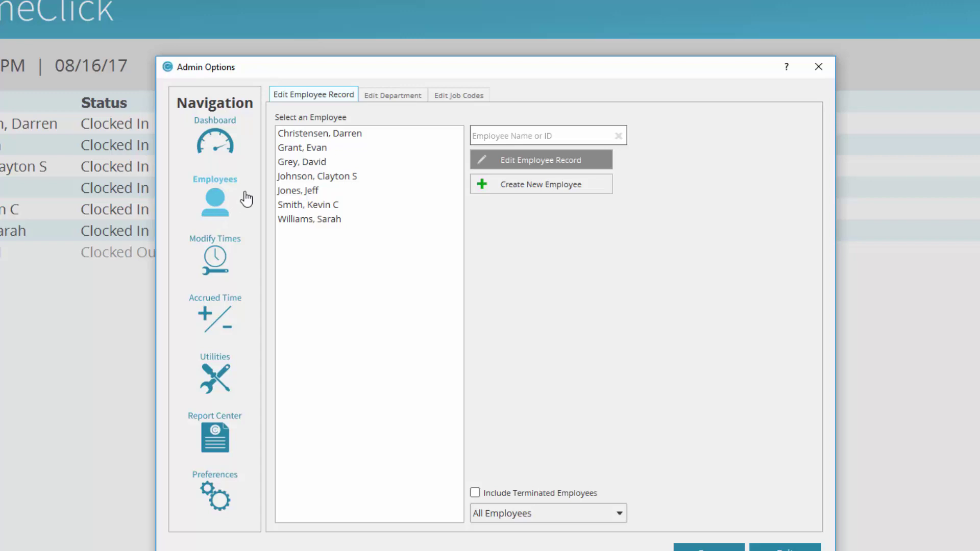
{"action": "left_click", "coordinate": [317, 162]}
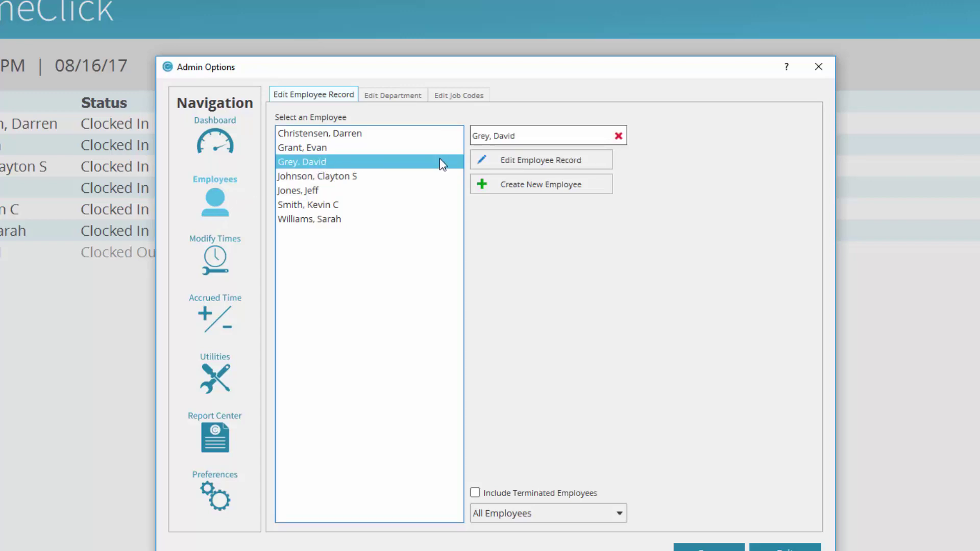
{"action": "left_click", "coordinate": [509, 159]}
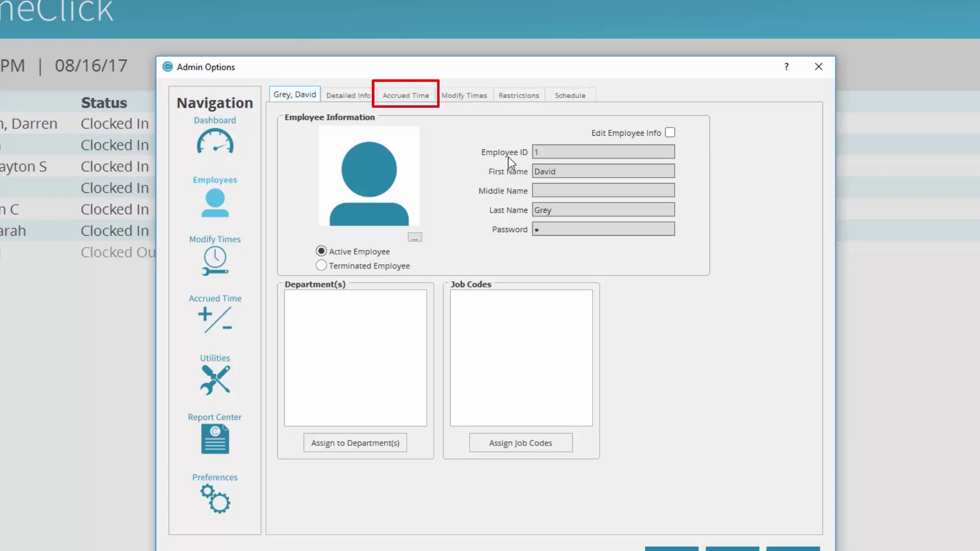
Enter accrued balances of 40 vacation, 37 sick and 23 PTO hours
{"action": "left_click", "coordinate": [411, 105]}
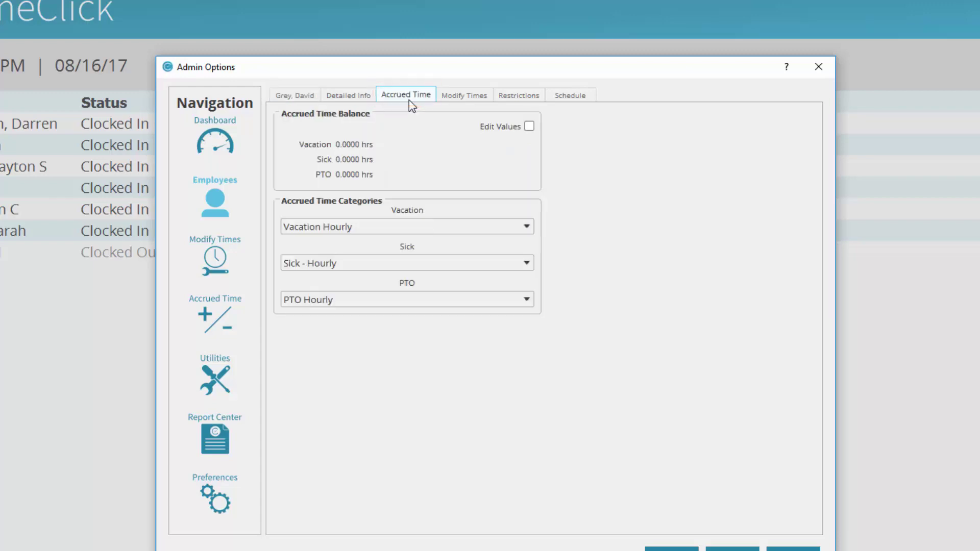
{"action": "left_click", "coordinate": [529, 126]}
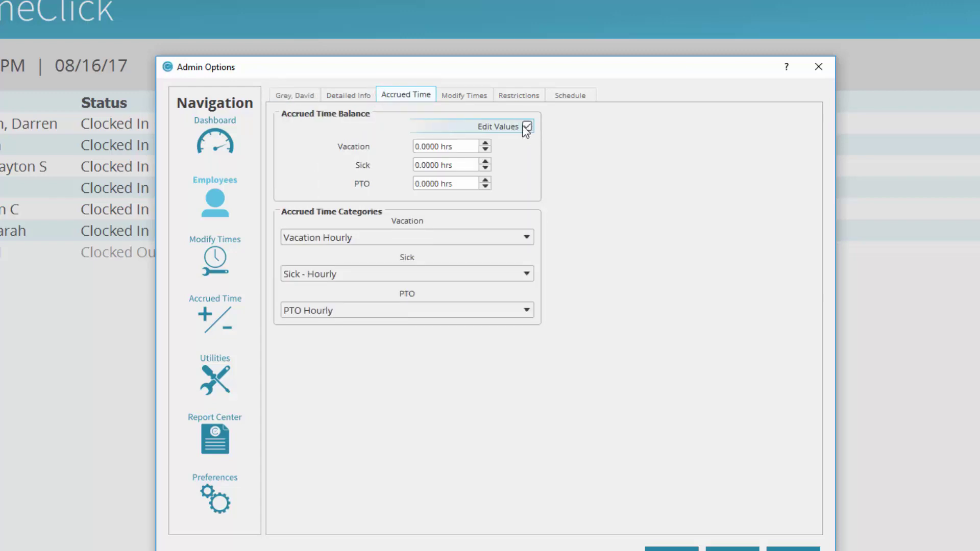
{"action": "double_click", "coordinate": [438, 147]}
{"action": "type", "text": "40"}
{"action": "double_click", "coordinate": [435, 164]}
{"action": "type", "text": "37"}
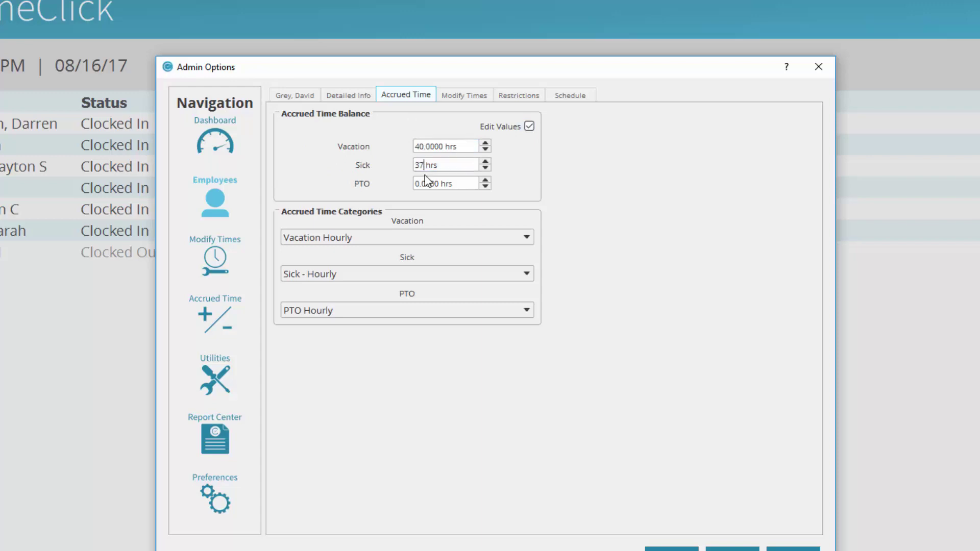
{"action": "double_click", "coordinate": [429, 184]}
{"action": "type", "text": "23"}
{"action": "left_click", "coordinate": [551, 221]}
Save the balance changes and read the pending vacation request message
{"action": "left_click", "coordinate": [671, 547]}
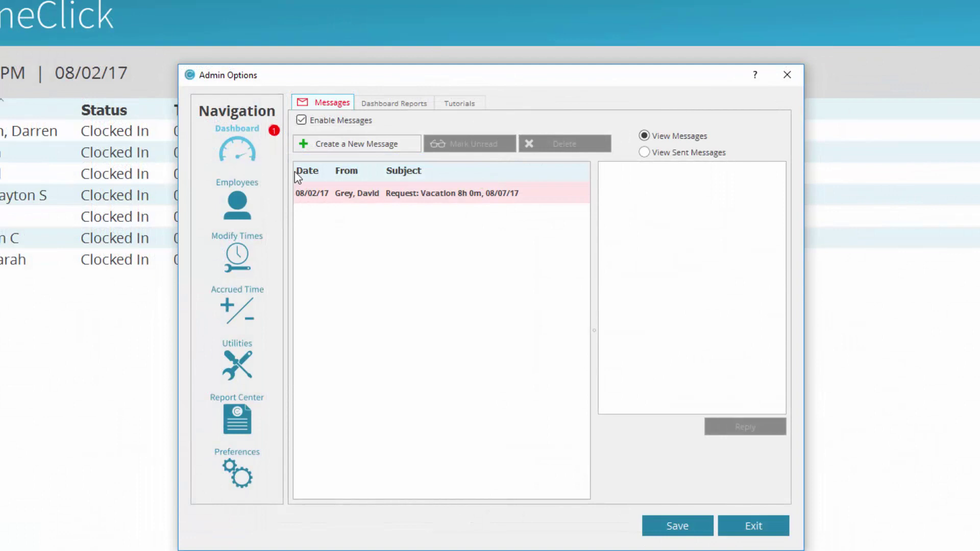
{"action": "left_click", "coordinate": [395, 197]}
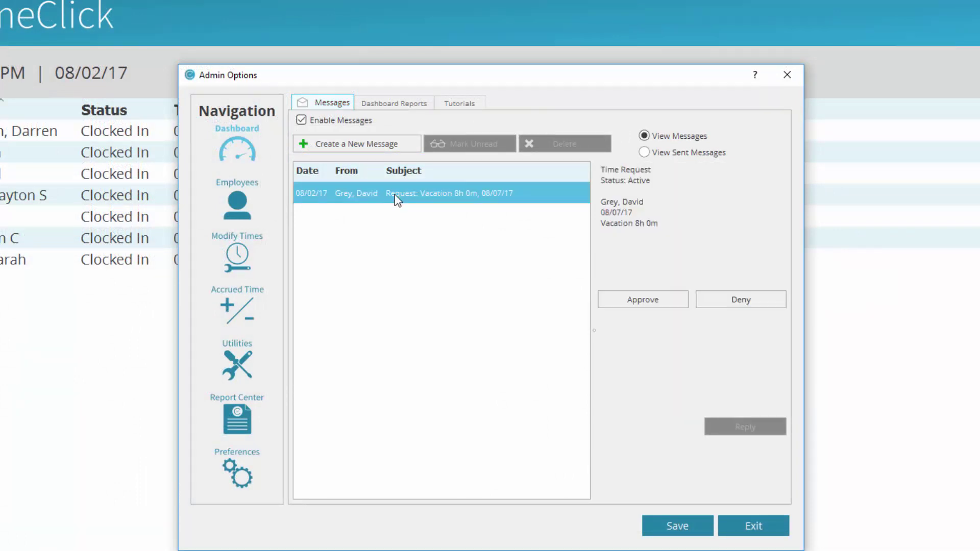
Approve the 8h vacation request for 08/07/17 under Active Time Requests and notify the employee
{"action": "left_click", "coordinate": [242, 316]}
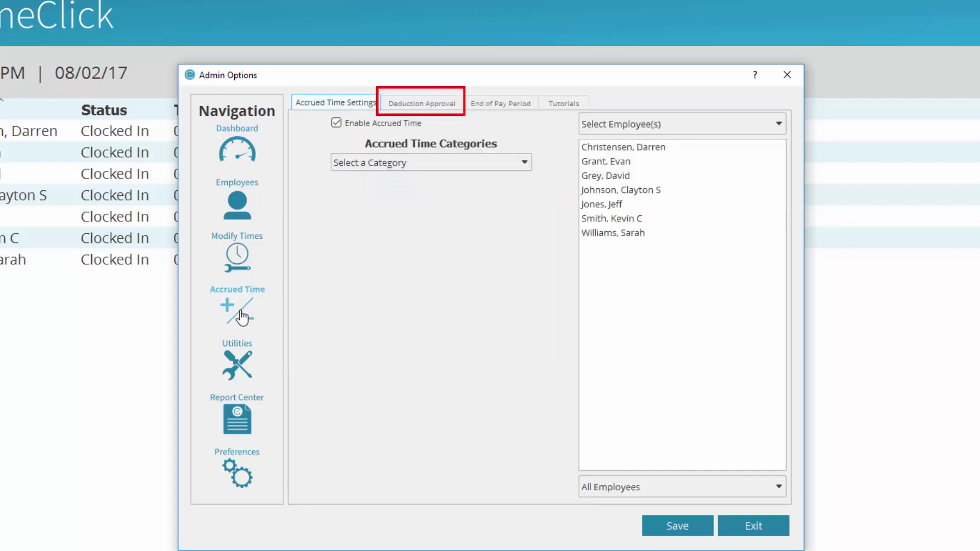
{"action": "left_click", "coordinate": [458, 105]}
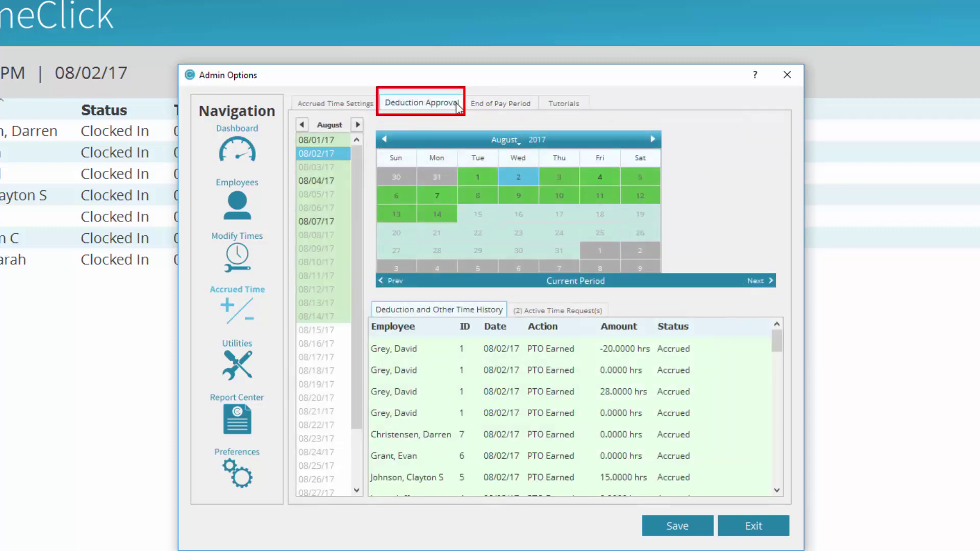
{"action": "left_click", "coordinate": [549, 312]}
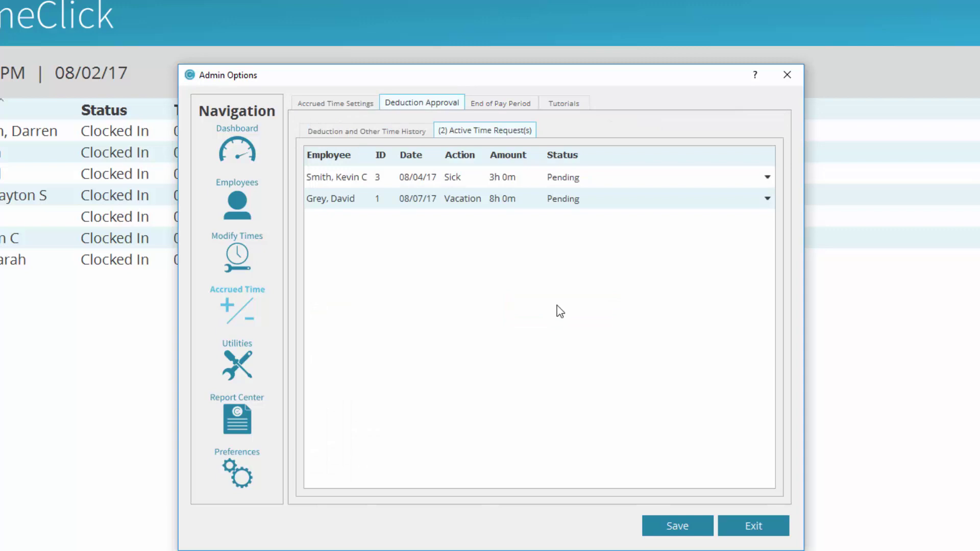
{"action": "left_click", "coordinate": [669, 204]}
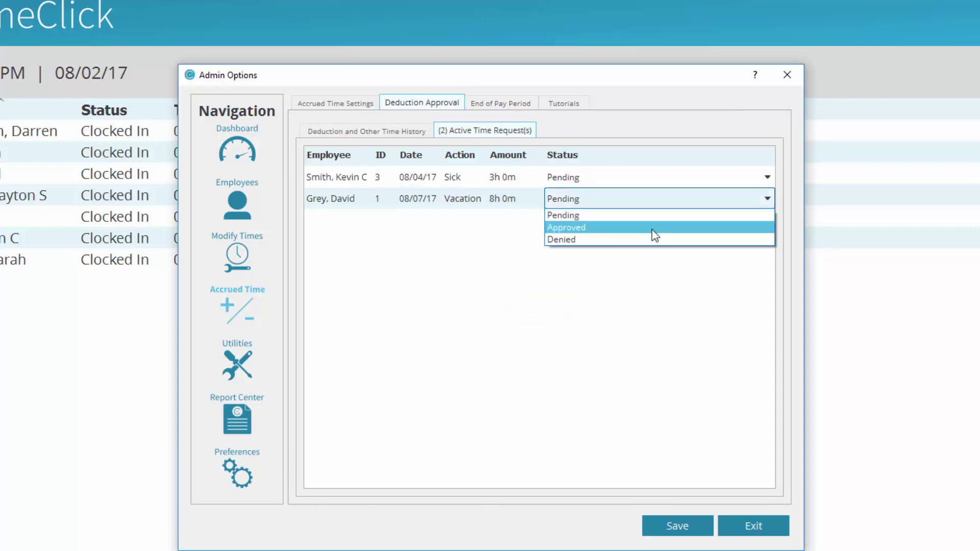
{"action": "left_click", "coordinate": [654, 228]}
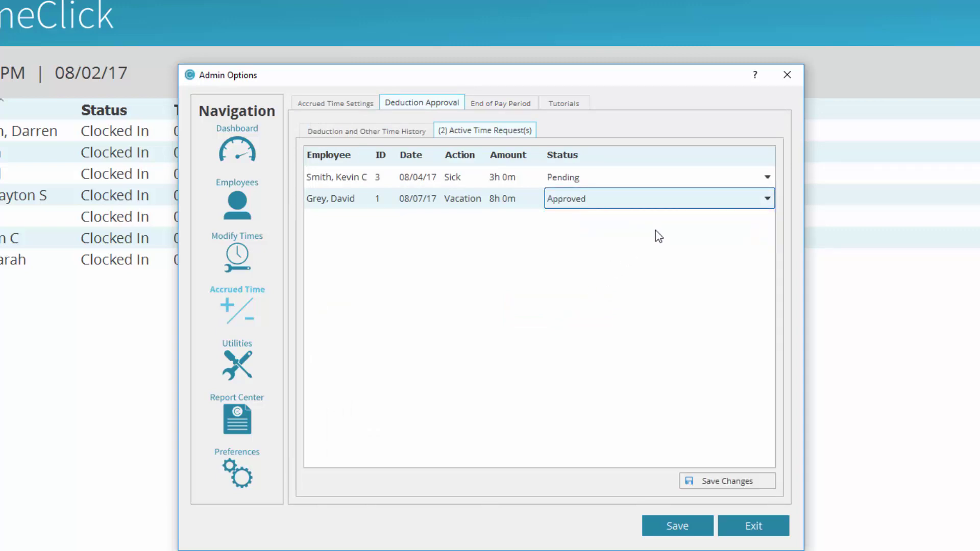
{"action": "left_click", "coordinate": [713, 482]}
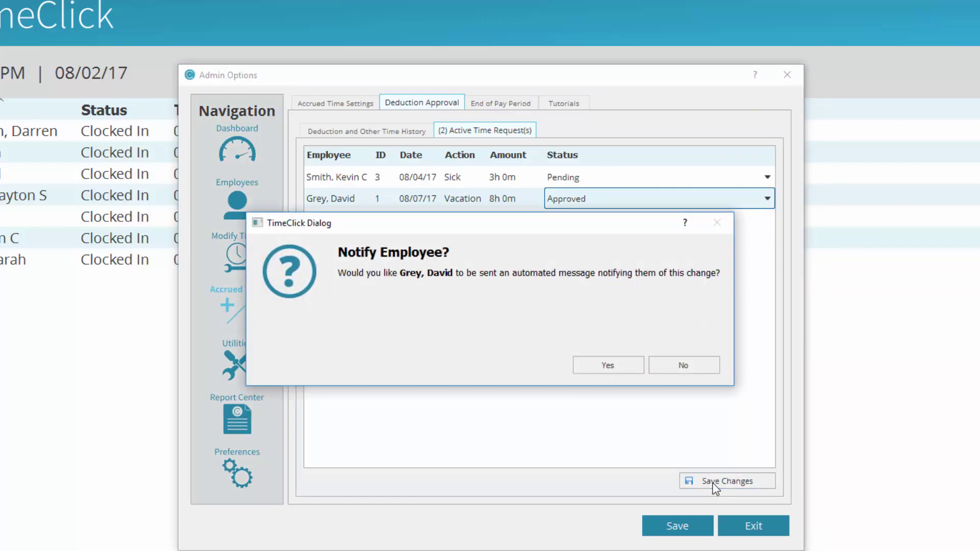
{"action": "left_click", "coordinate": [633, 366]}
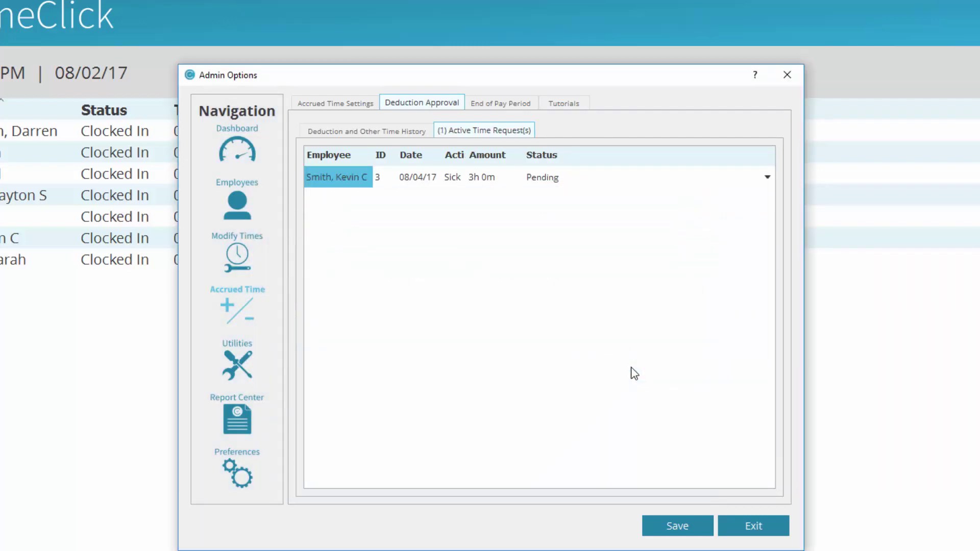
{"action": "left_click", "coordinate": [393, 131]}
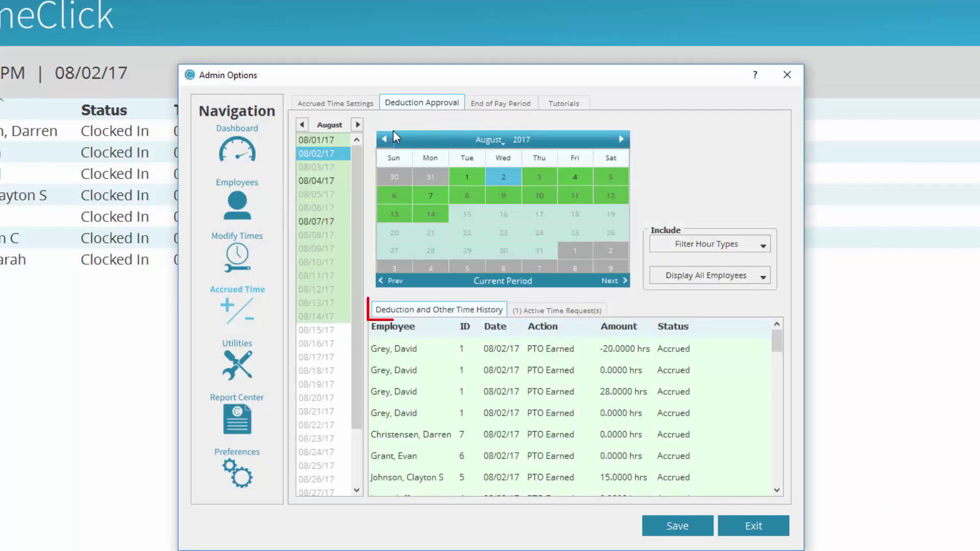
Generate the End of Pay Period report for 08/01/17–08/14/17
{"action": "left_click", "coordinate": [435, 196]}
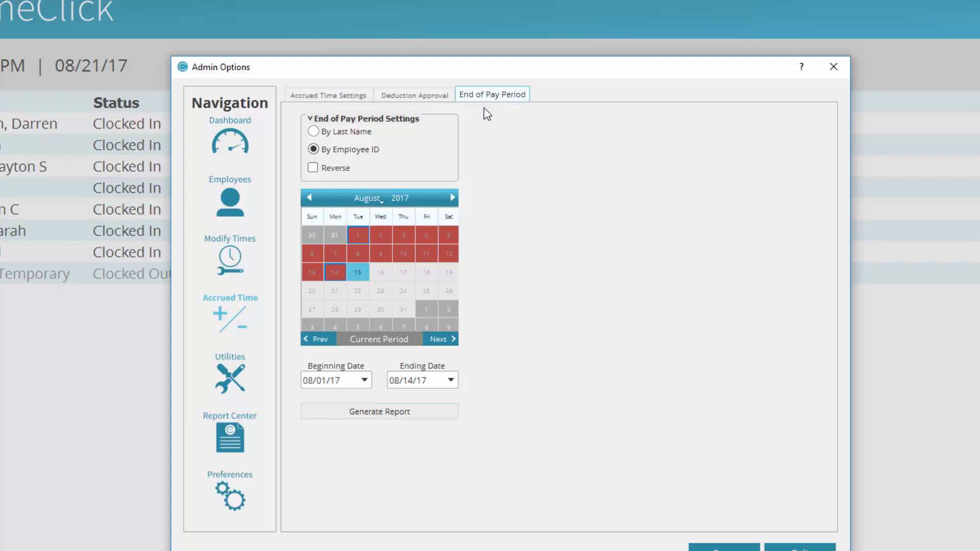
{"action": "left_click", "coordinate": [377, 416]}
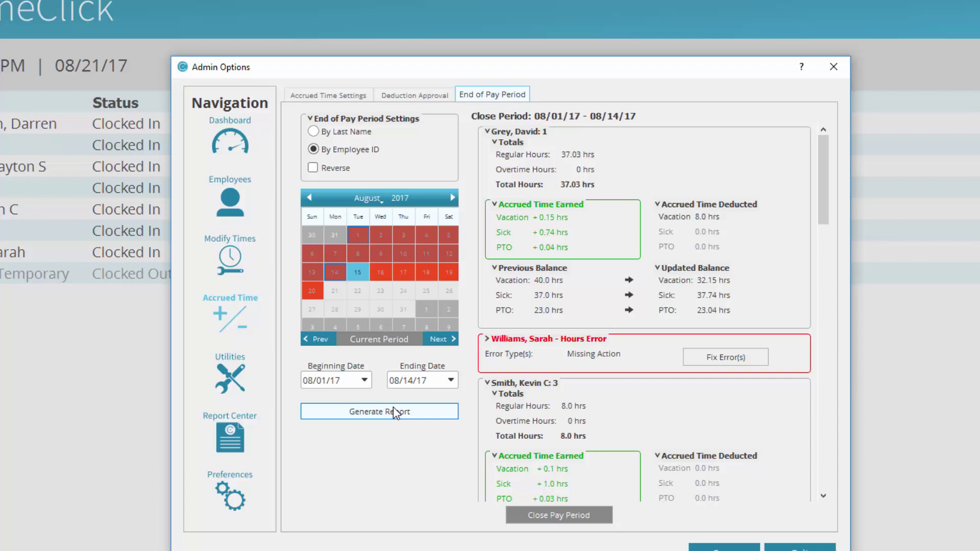
Fill the missing 08/11/17 clock-out with a Clocked Out action at 04:00 PM
{"action": "left_click", "coordinate": [734, 360]}
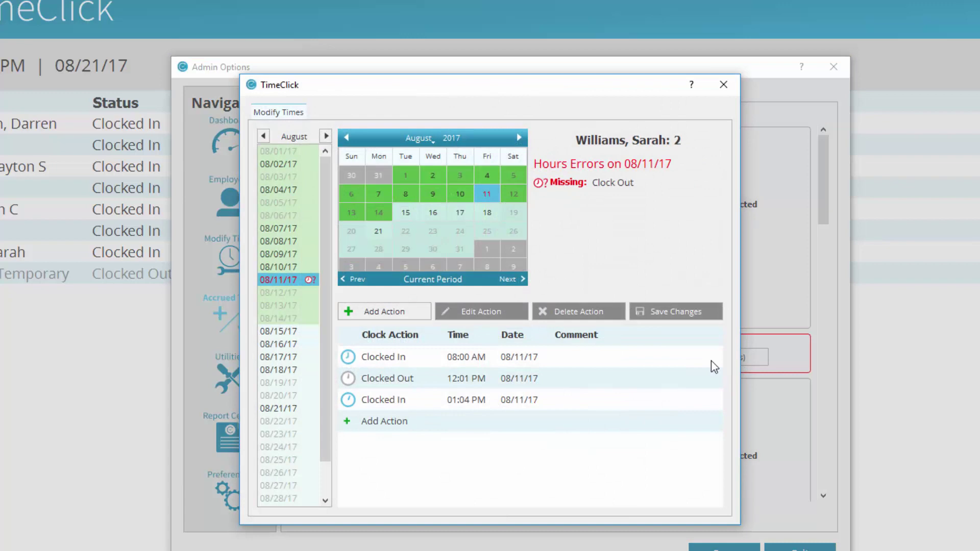
{"action": "left_click", "coordinate": [401, 423]}
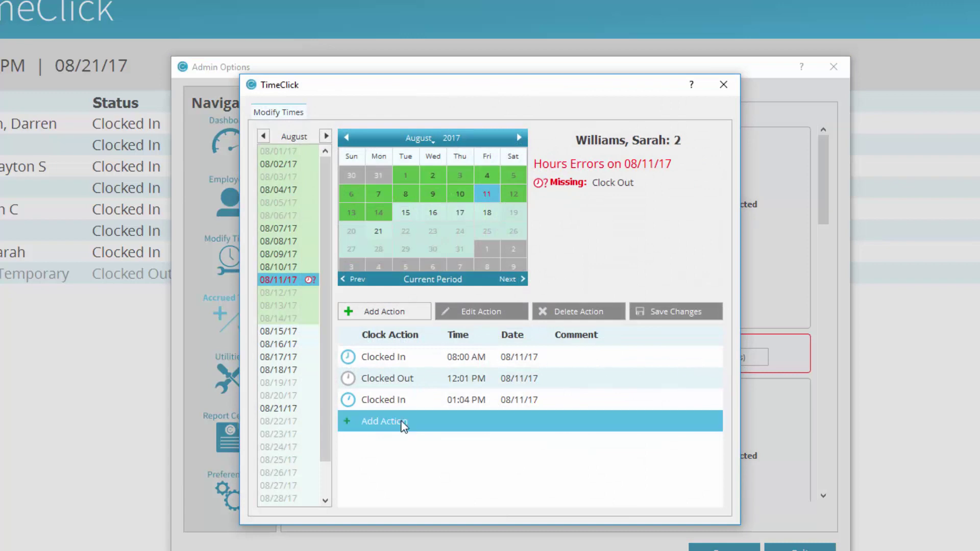
{"action": "left_click", "coordinate": [457, 422]}
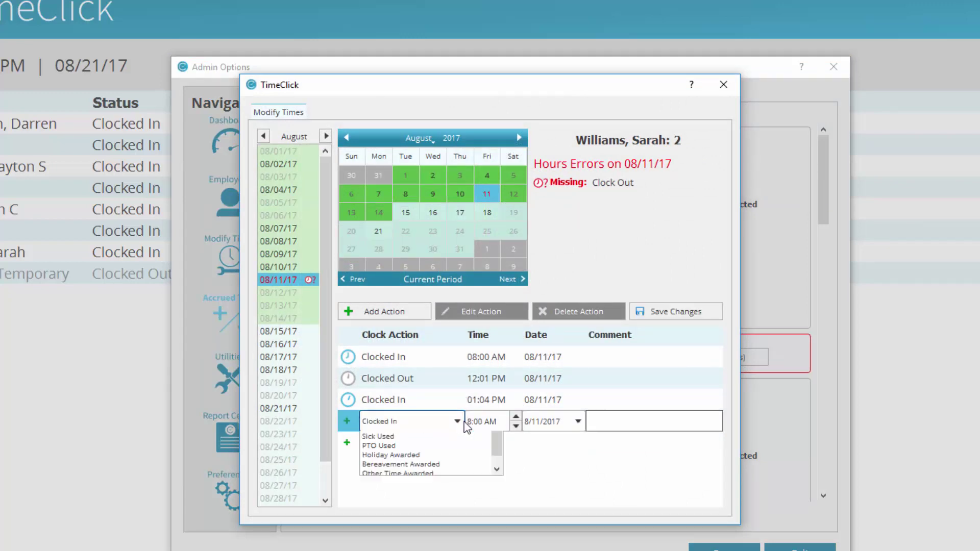
{"action": "left_click", "coordinate": [444, 448]}
{"action": "double_click", "coordinate": [473, 422]}
{"action": "type", "text": "4"}
{"action": "double_click", "coordinate": [491, 422]}
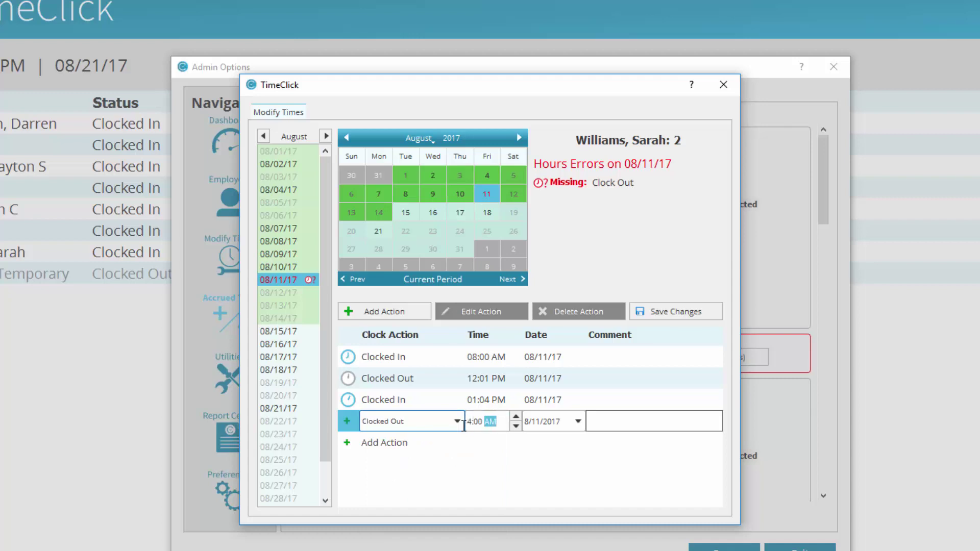
{"action": "type", "text": "P"}
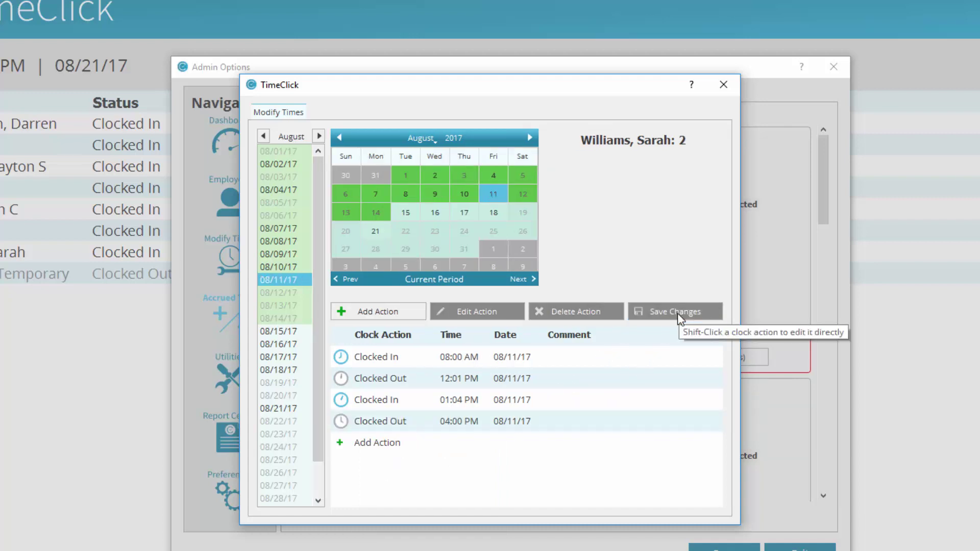
{"action": "left_click", "coordinate": [723, 84]}
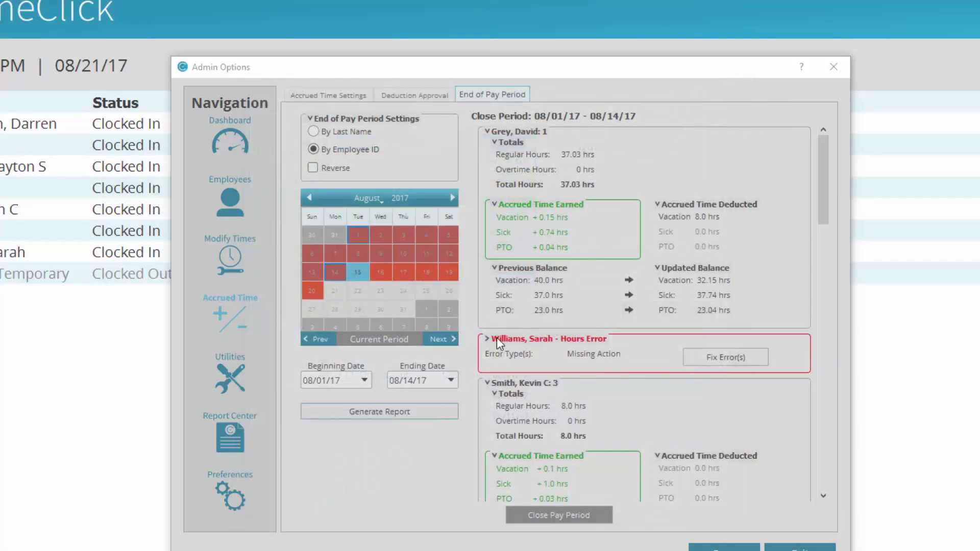
Regenerate the report and close the 08/01/17–08/14/17 pay period, acknowledging the confirmation
{"action": "left_click", "coordinate": [421, 412]}
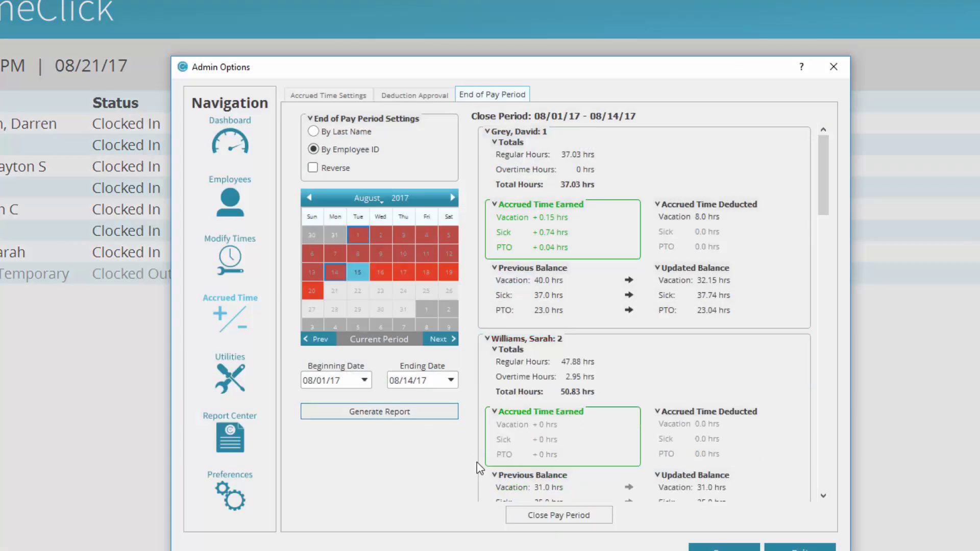
{"action": "left_click", "coordinate": [564, 515]}
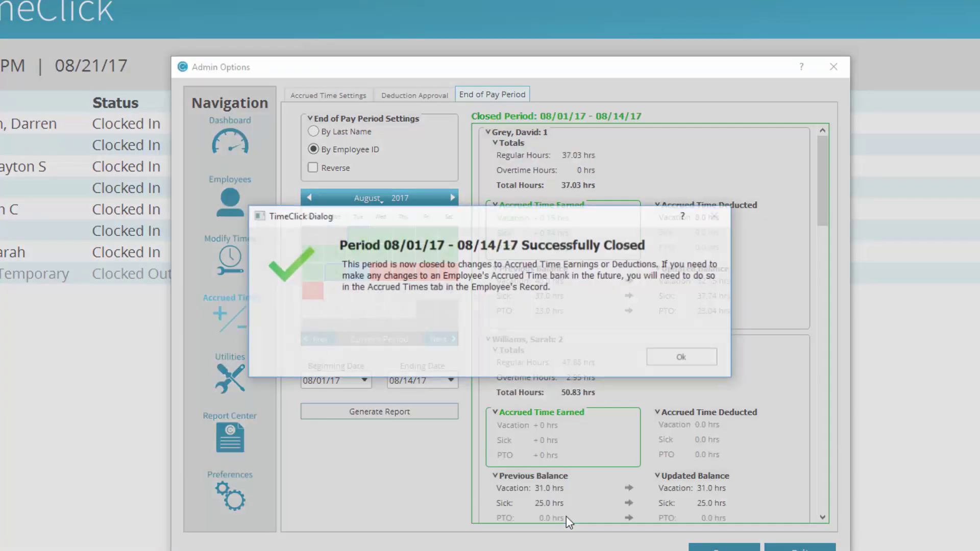
{"action": "left_click", "coordinate": [676, 355]}
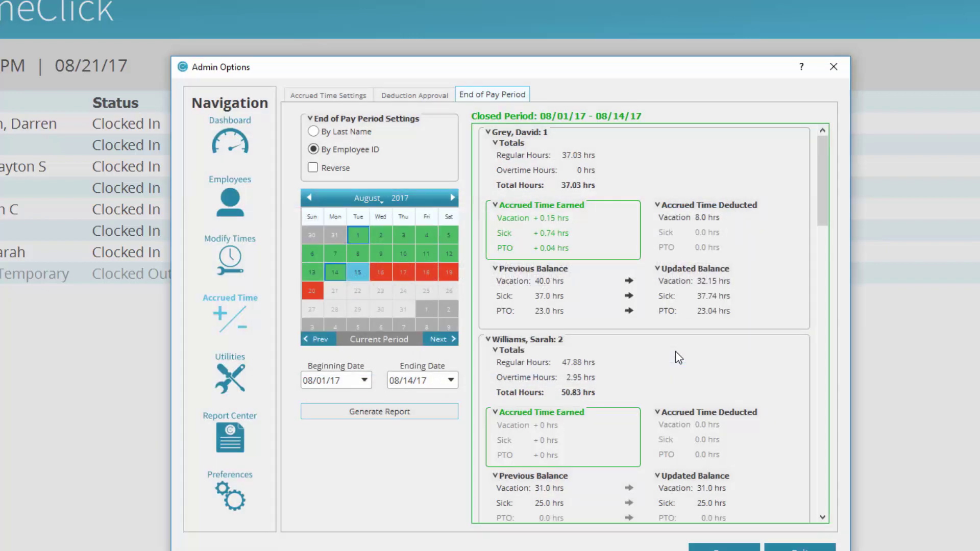